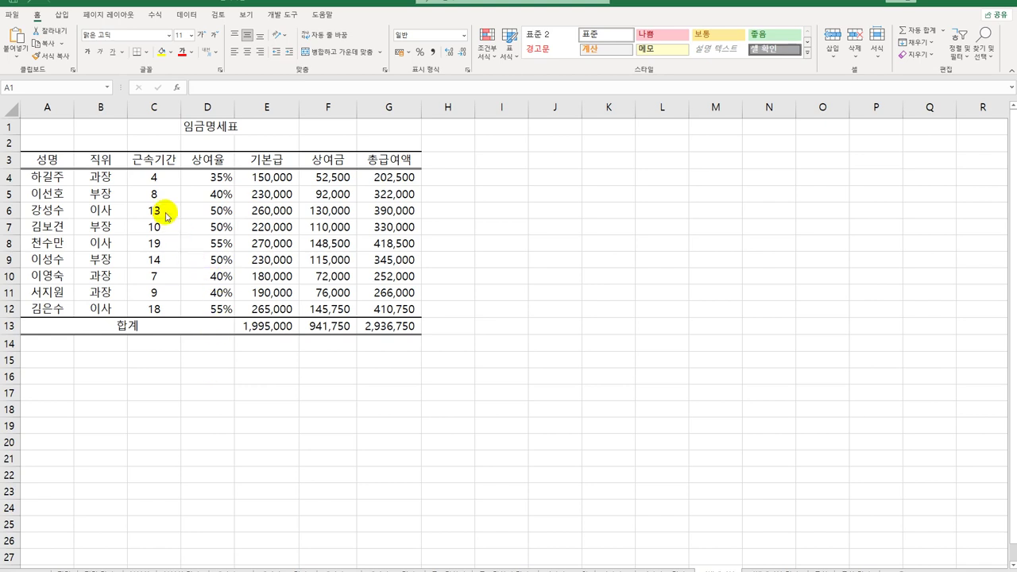
- Create a pivot table from range A3:G12, excluding the 합계 row, and place it on the existing worksheet at cell A18
left_click(163, 179)
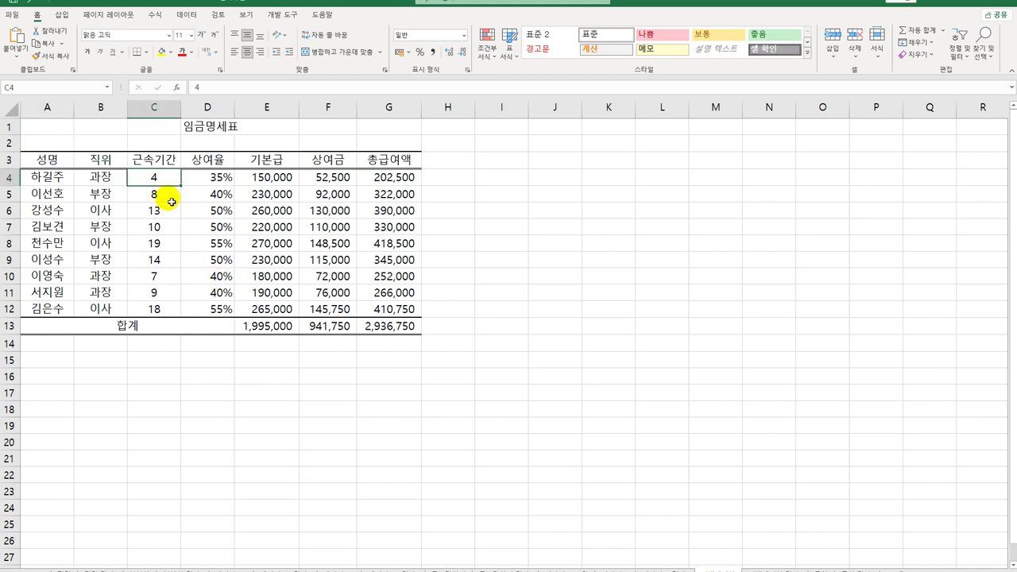
left_click(61, 14)
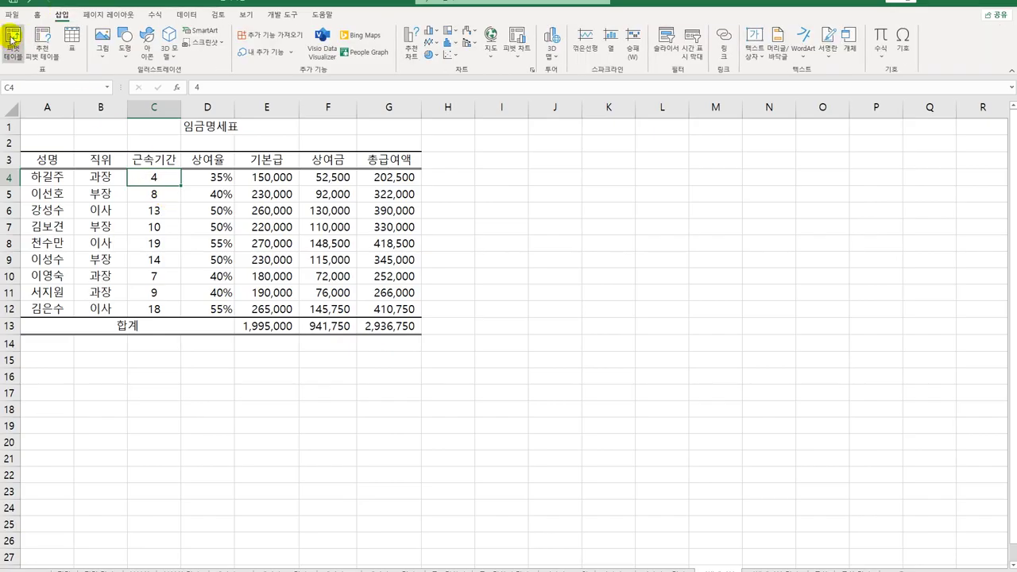
left_click(13, 37)
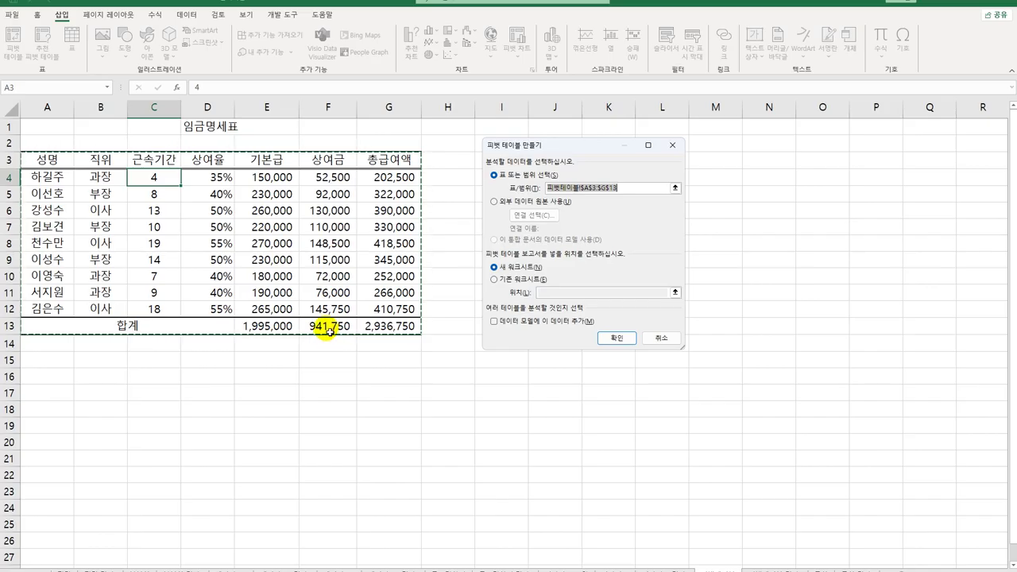
left_click_drag(62, 156, 379, 310)
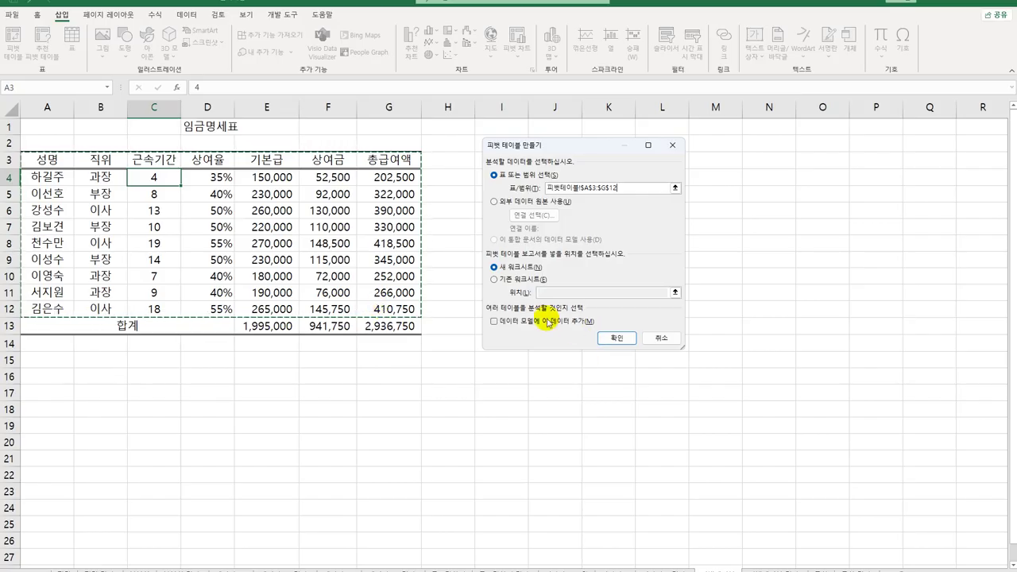
left_click(506, 283)
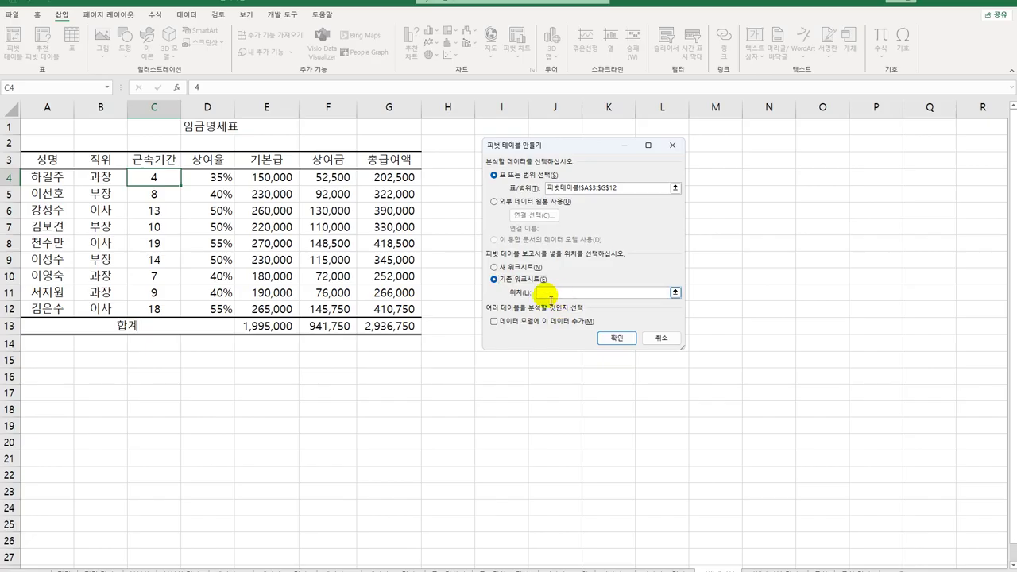
left_click(51, 411)
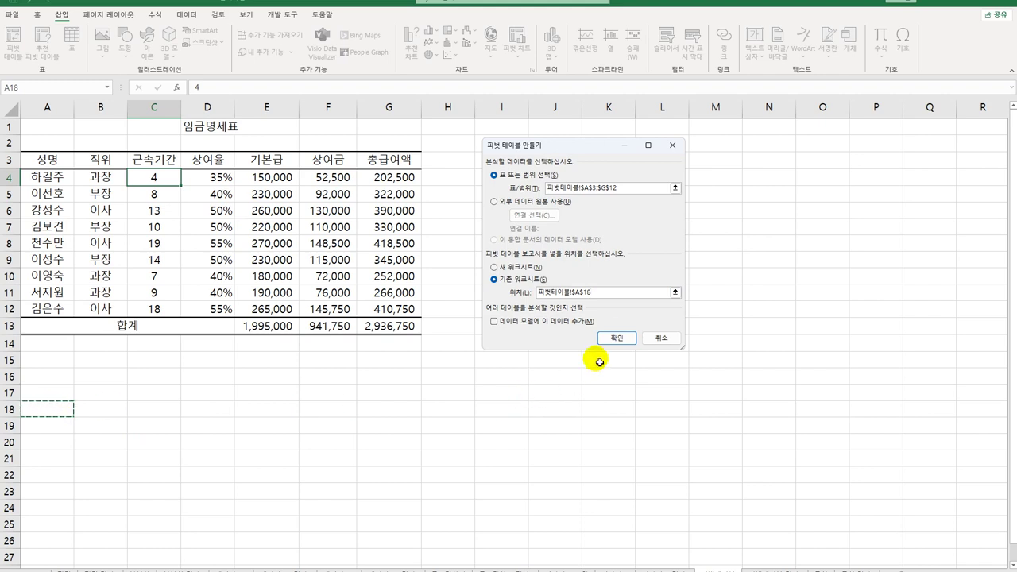
left_click(616, 338)
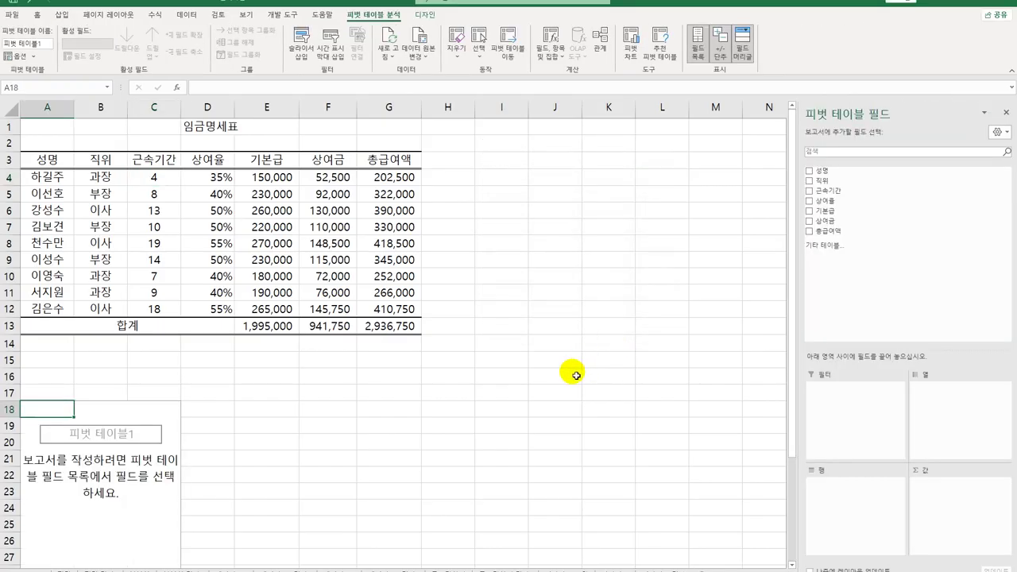
- Lay out the pivot table with 직위 as columns, 근속기간 as rows, and 기본급 and 상여금 as summed values
scroll(580, 373, "down", 3)
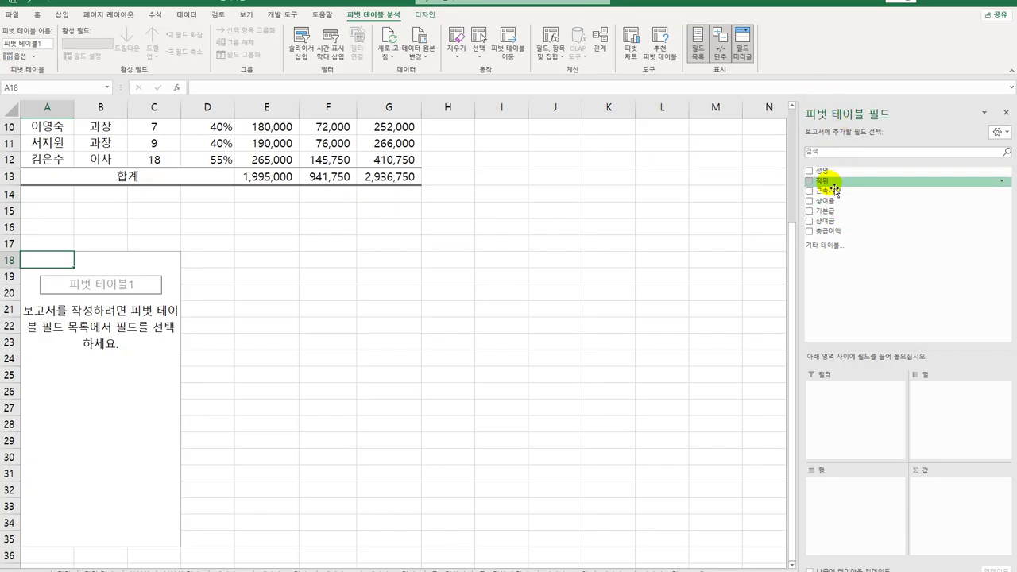
left_click_drag(836, 190, 939, 439)
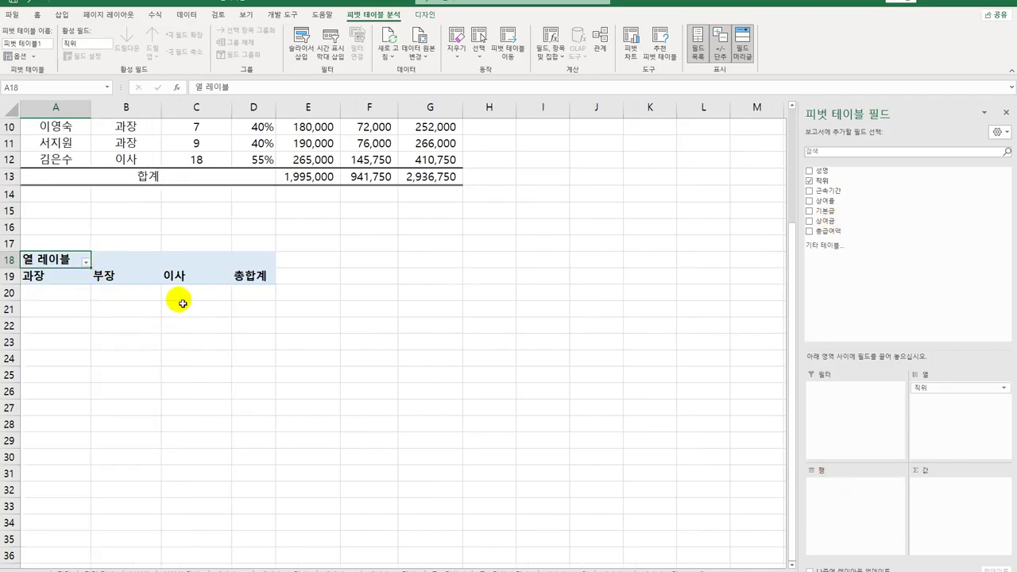
left_click_drag(838, 191, 825, 512)
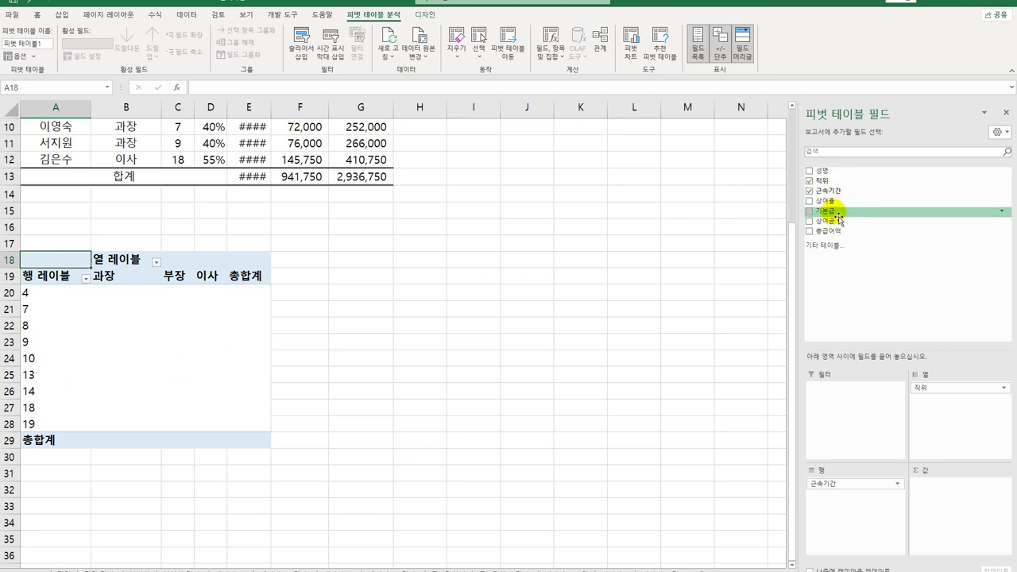
left_click_drag(827, 211, 944, 513)
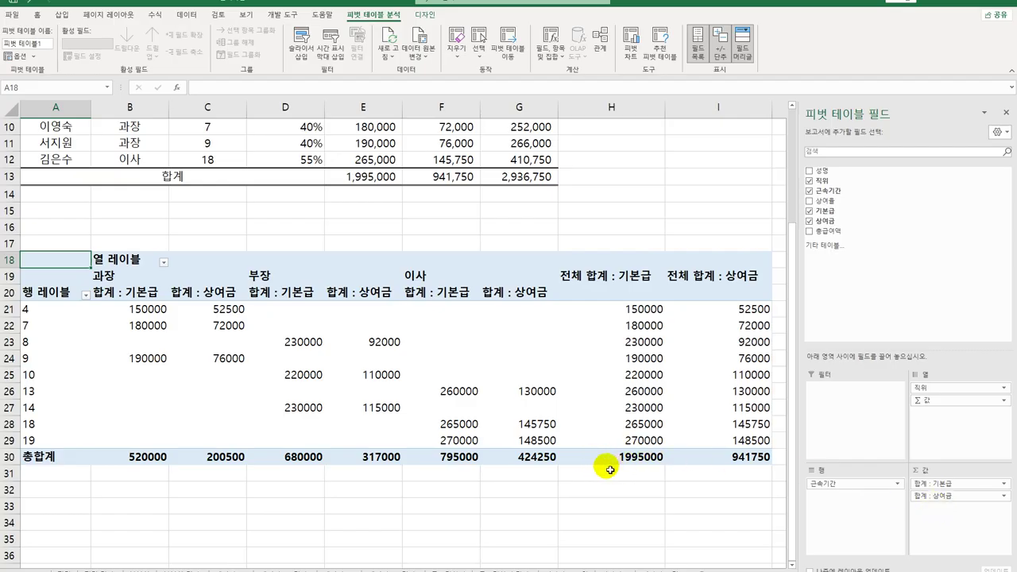
- Group the 근속기간 row labels starting at 1, ending at 20, in intervals of 5
left_click(50, 316)
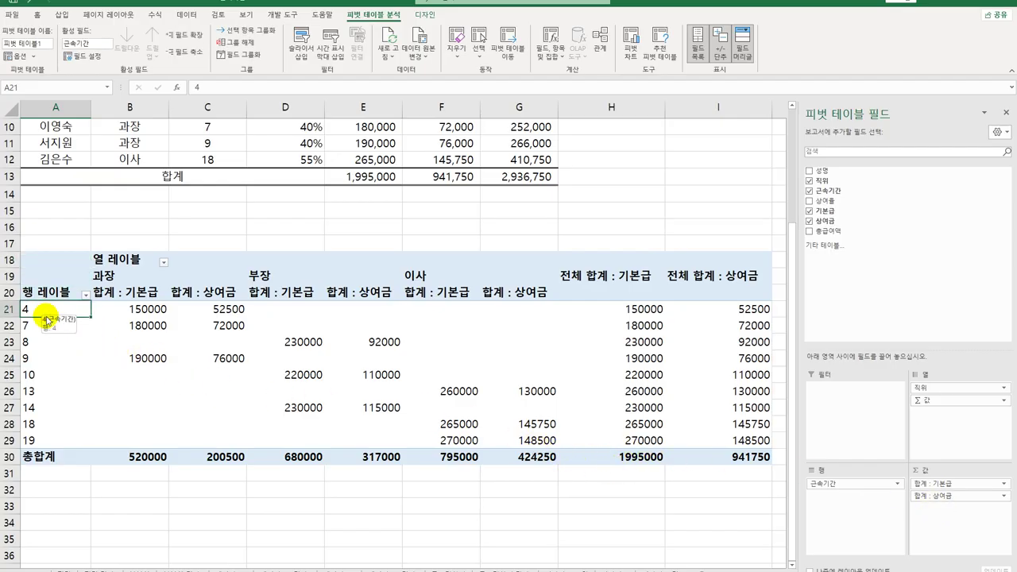
left_click(60, 360)
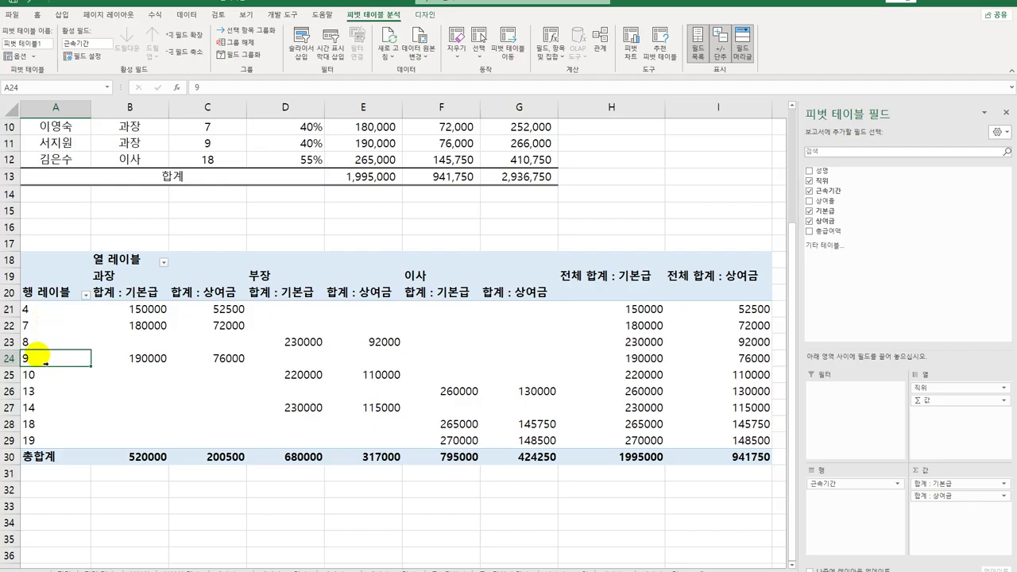
right_click(53, 357)
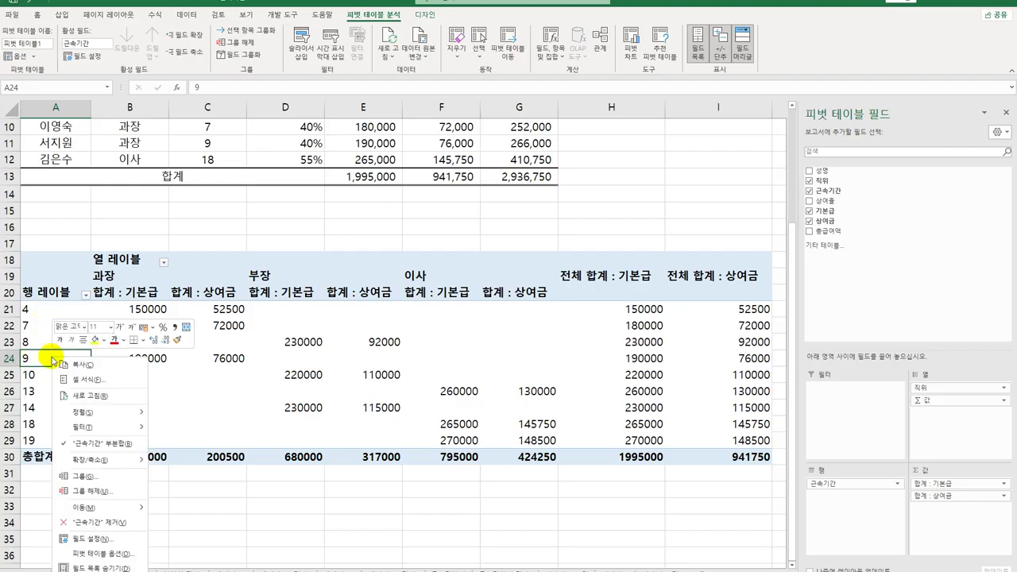
left_click(122, 477)
left_click_drag(107, 434, 310, 246)
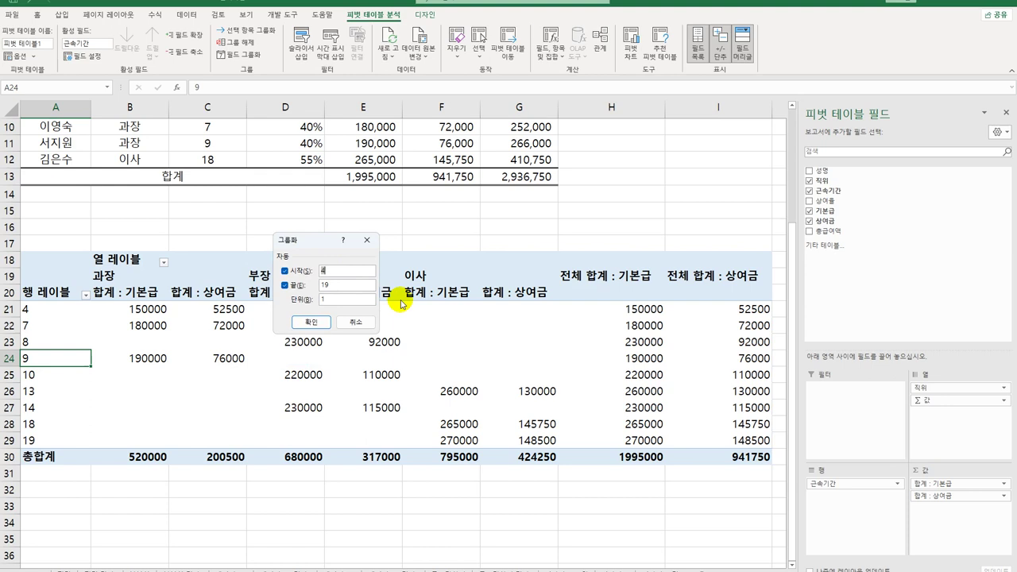
type("1")
double_click(332, 284)
type("20")
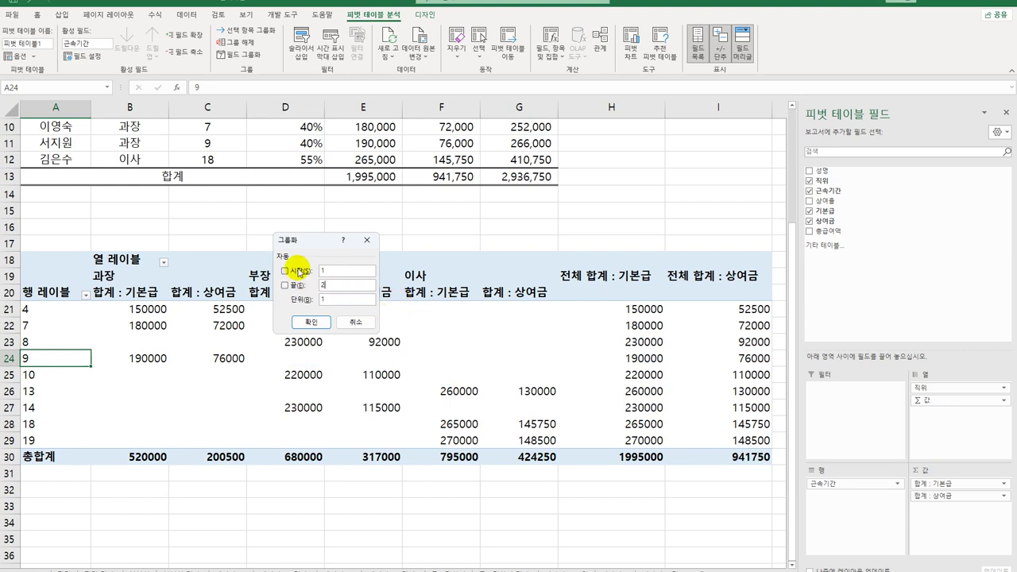
double_click(327, 299)
type("5")
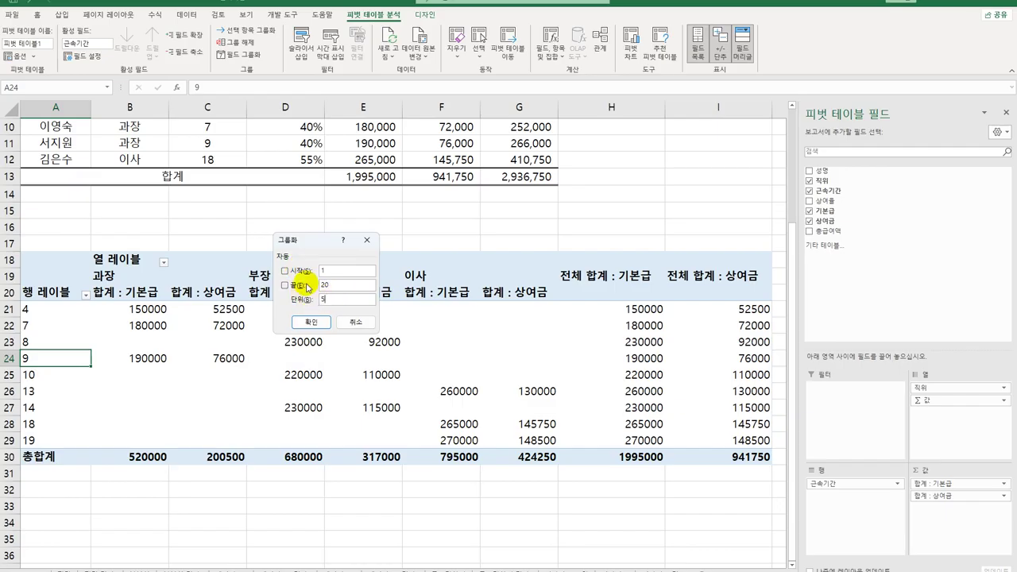
left_click(327, 325)
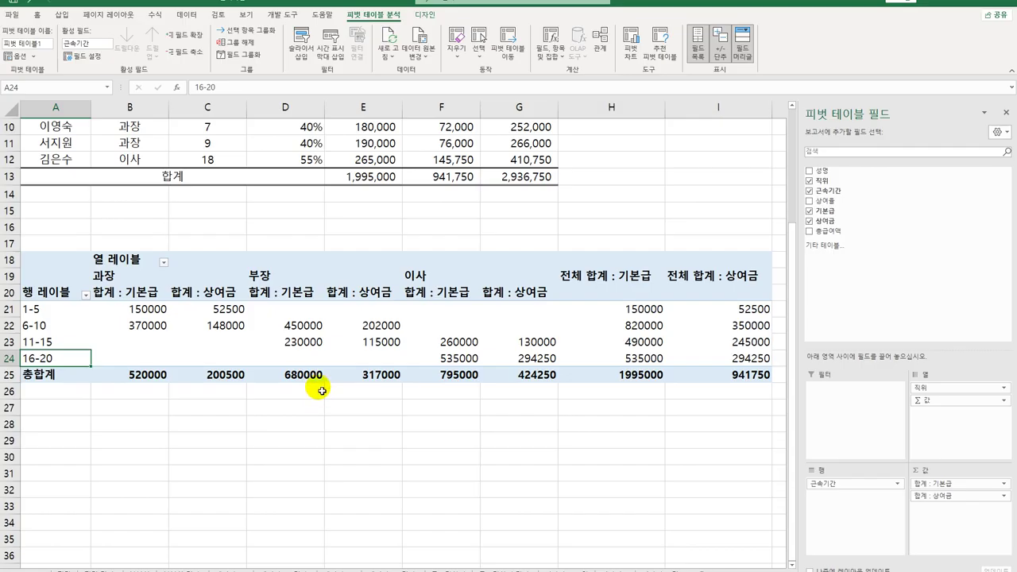
- Format the 합계 : 기본급 value field with the 숫자 number format and the 1000 단위 구분 기호 option
left_click(147, 298)
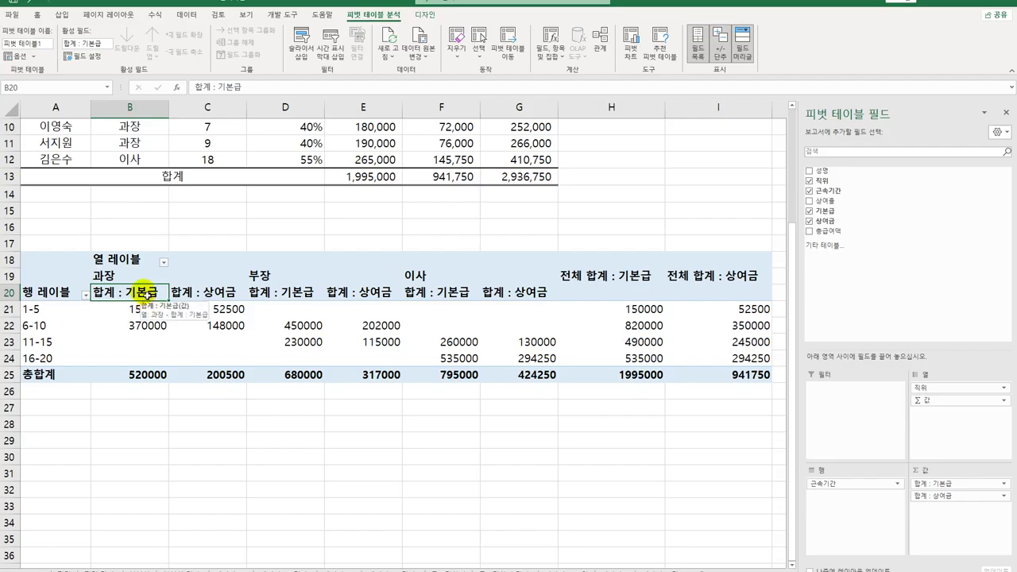
right_click(145, 293)
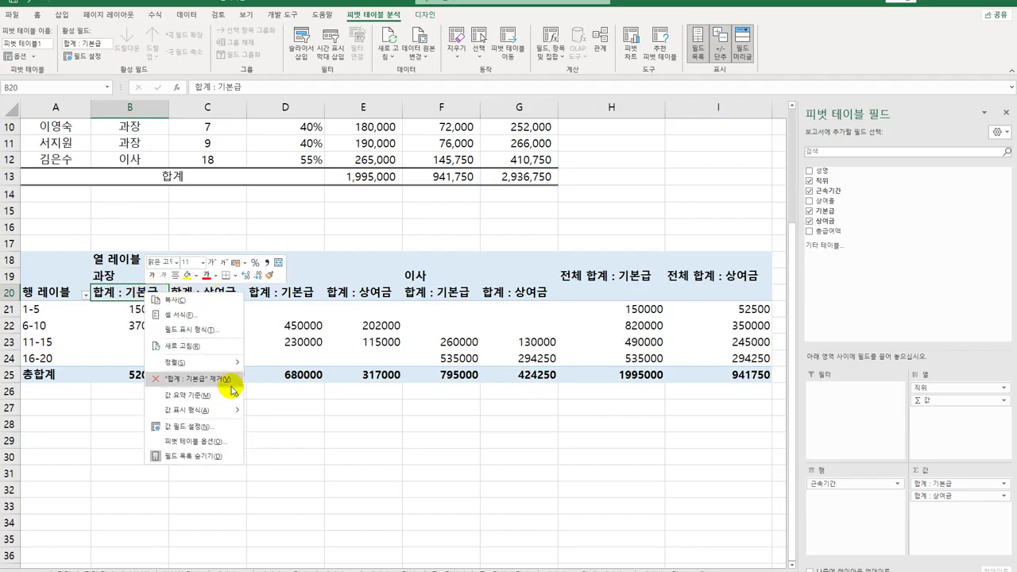
mouse_move(230, 399)
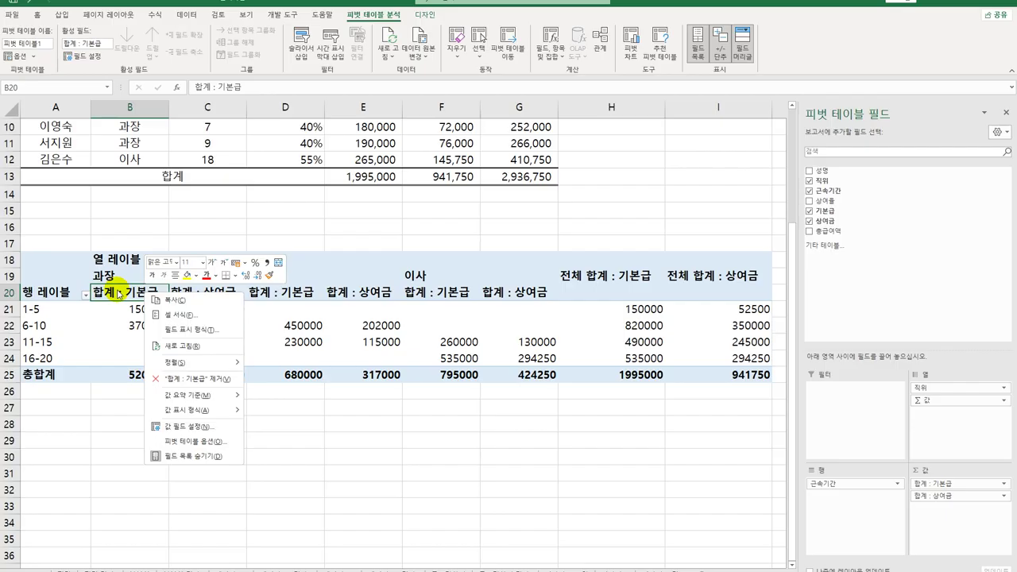
left_click(215, 429)
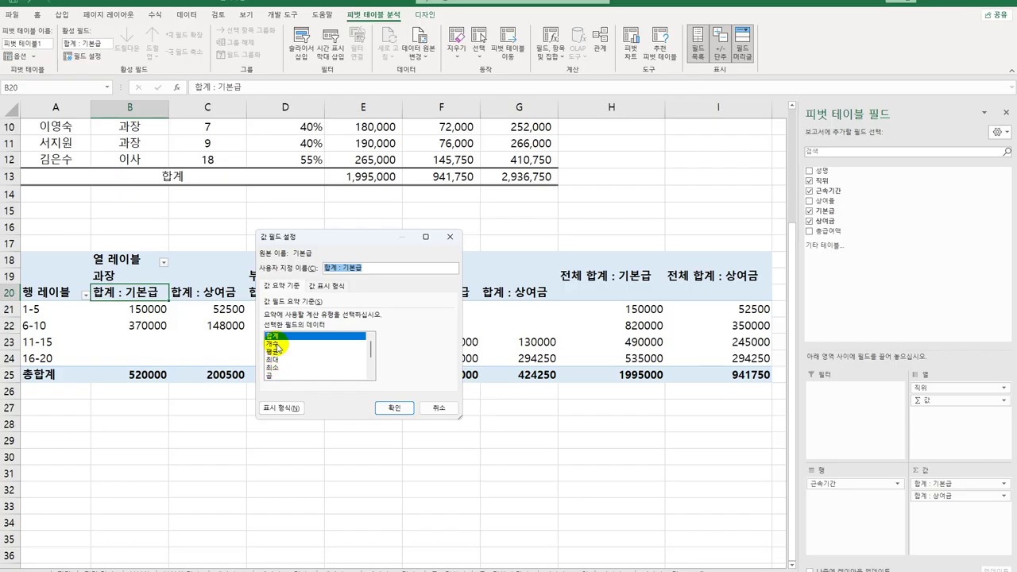
left_click(293, 408)
left_click_drag(249, 296, 649, 197)
left_click(503, 239)
left_click(584, 272)
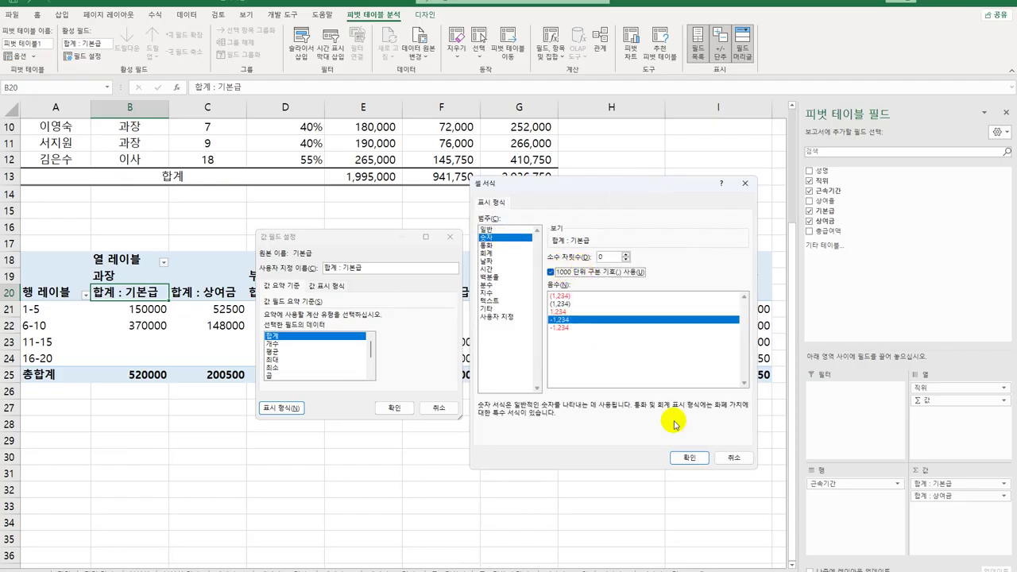
left_click(699, 459)
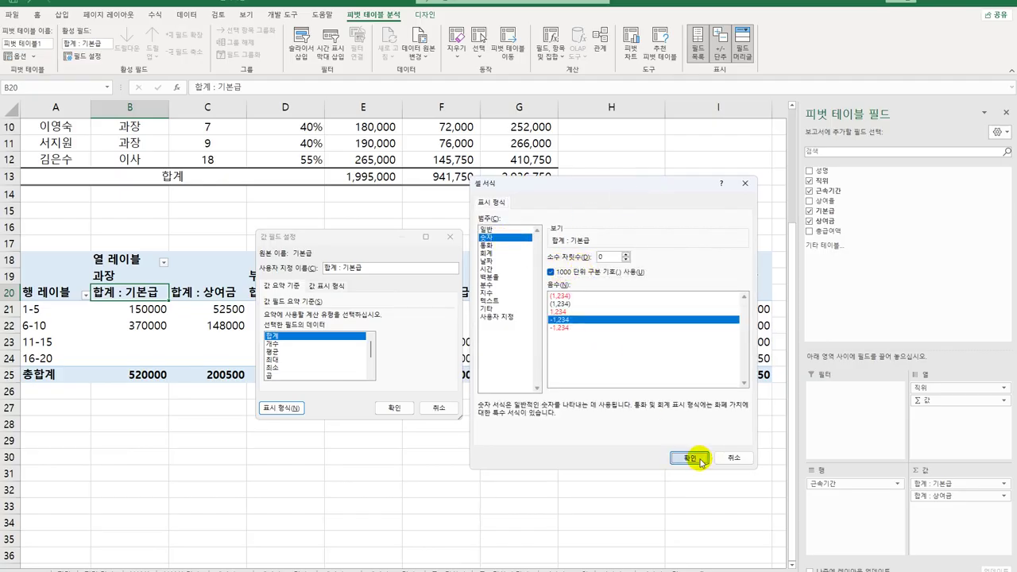
left_click(395, 407)
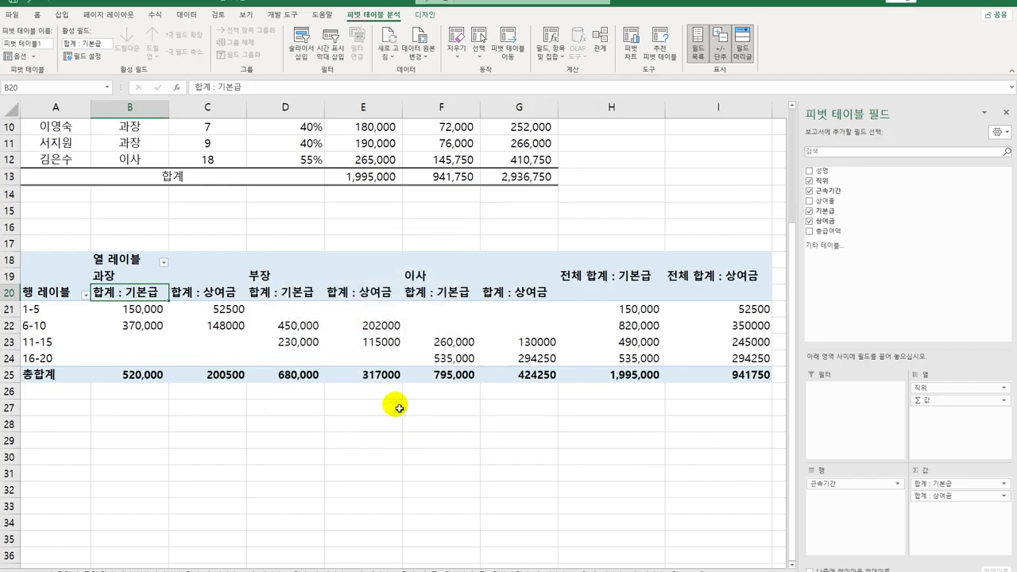
- Give the 합계 : 상여금 value field the 숫자 number format with the thousands separator enabled
left_click(208, 293)
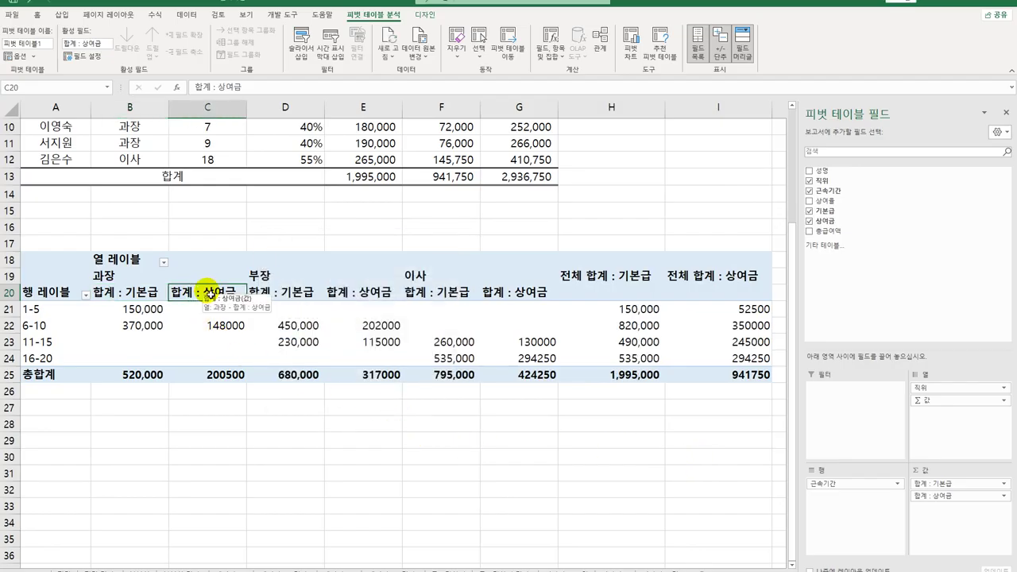
right_click(208, 294)
left_click(270, 422)
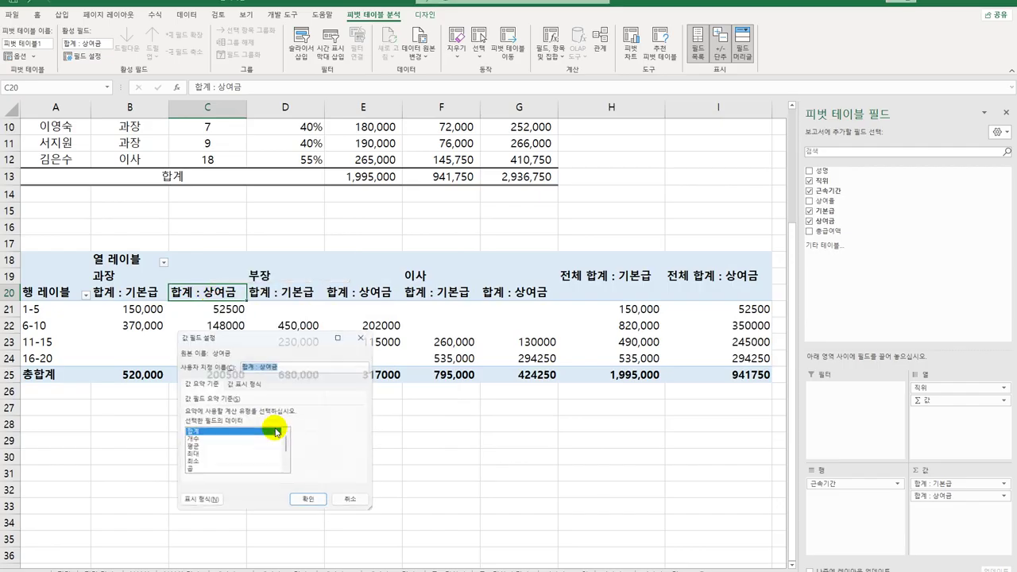
left_click(196, 504)
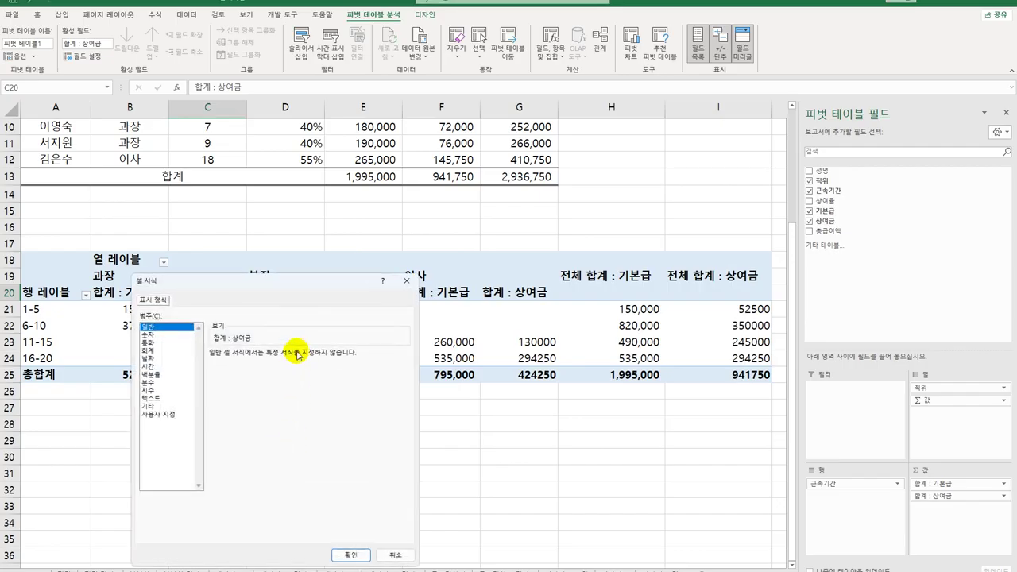
left_click_drag(303, 288, 562, 203)
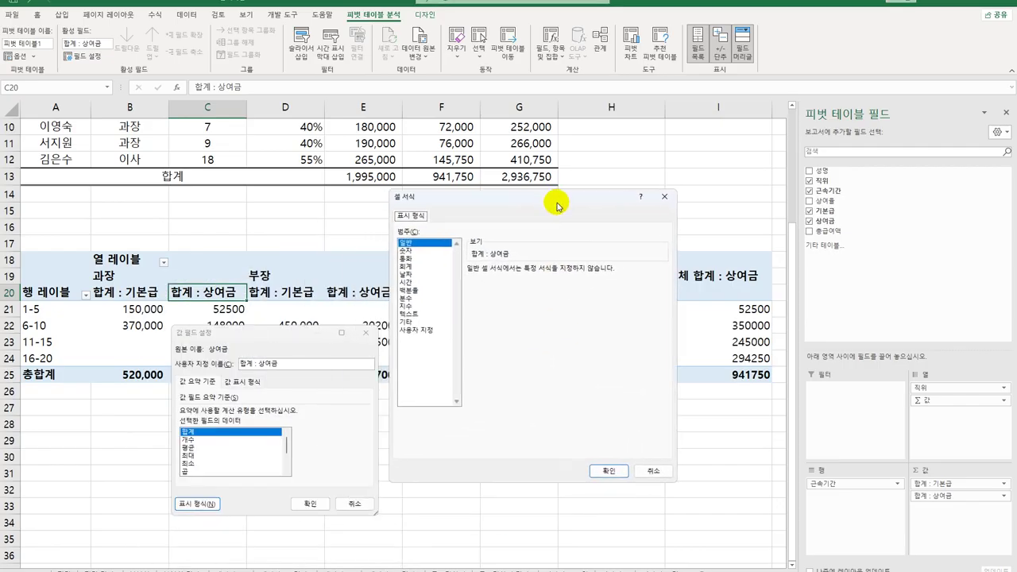
left_click(405, 250)
left_click(480, 286)
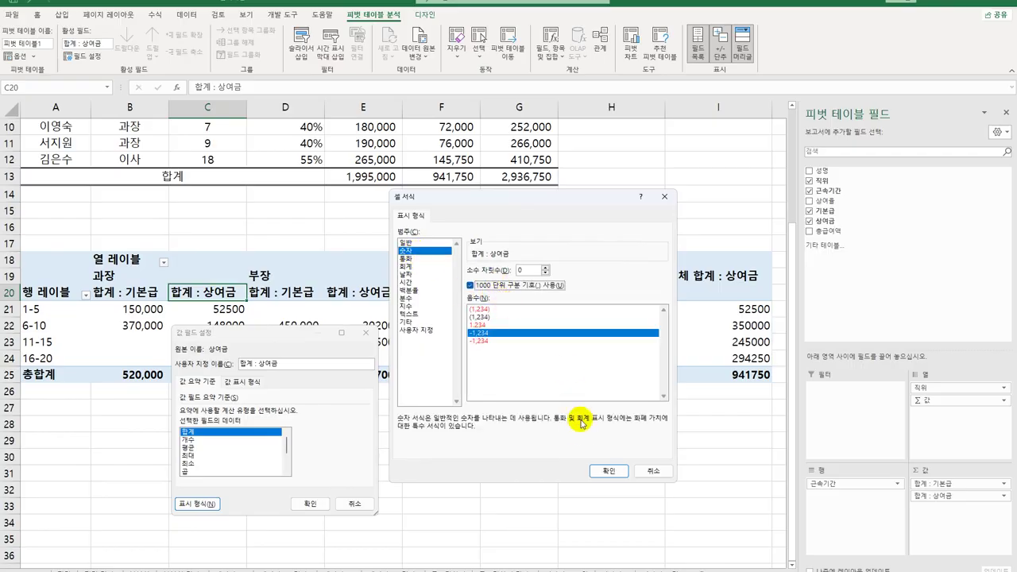
left_click(609, 472)
left_click(311, 506)
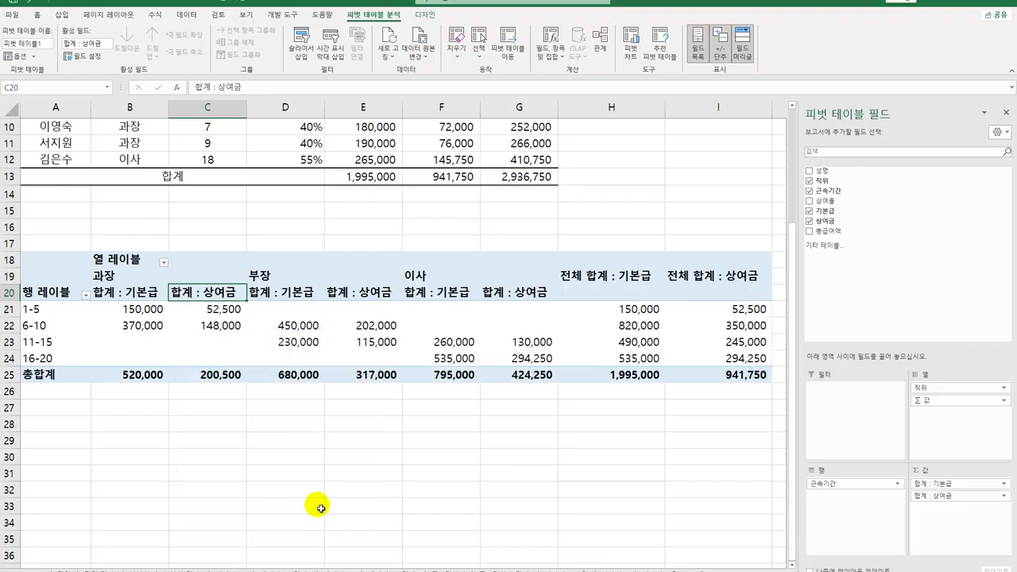
left_click_drag(145, 310, 145, 374)
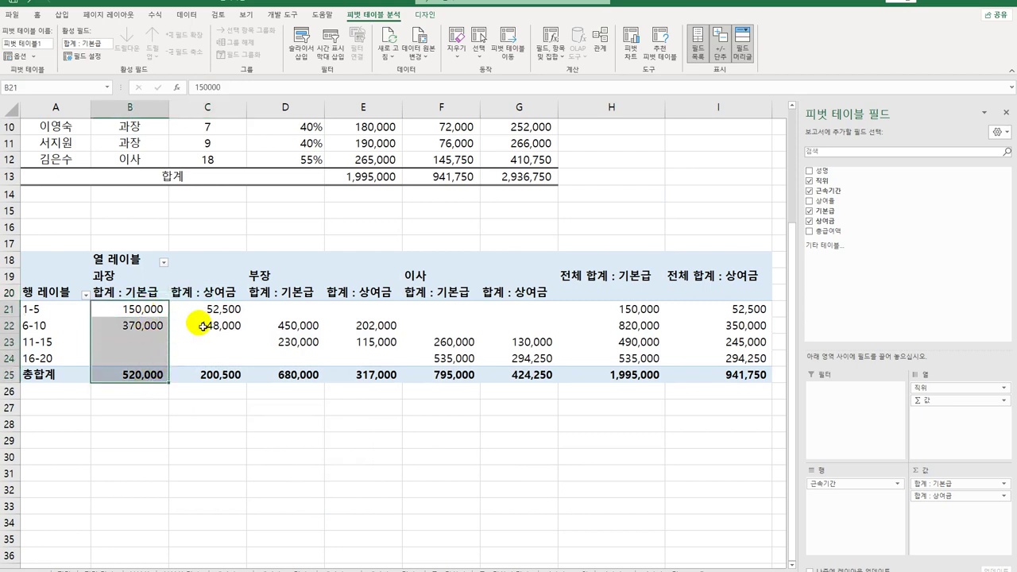
left_click_drag(203, 309, 216, 379)
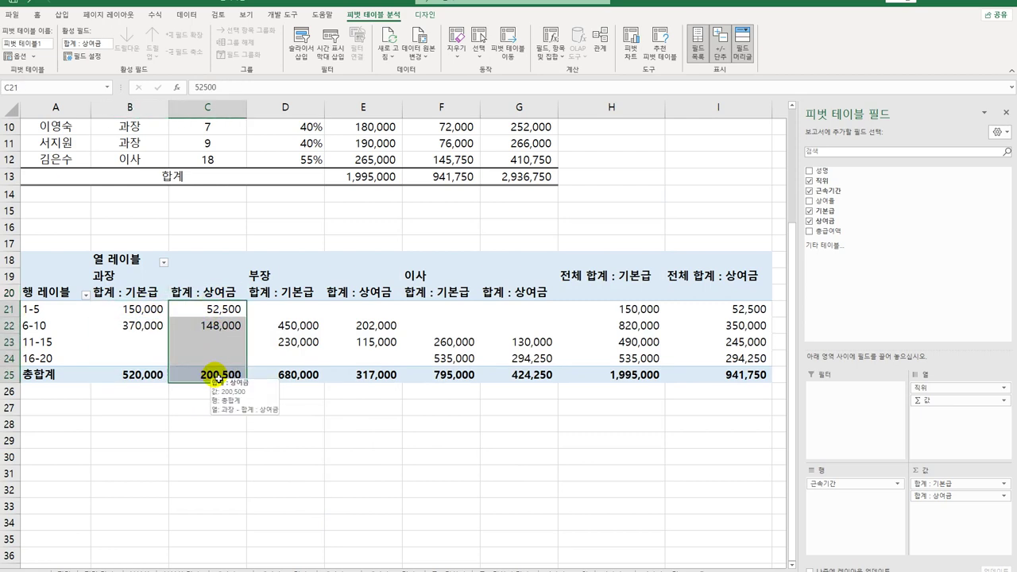
left_click_drag(140, 310, 707, 316)
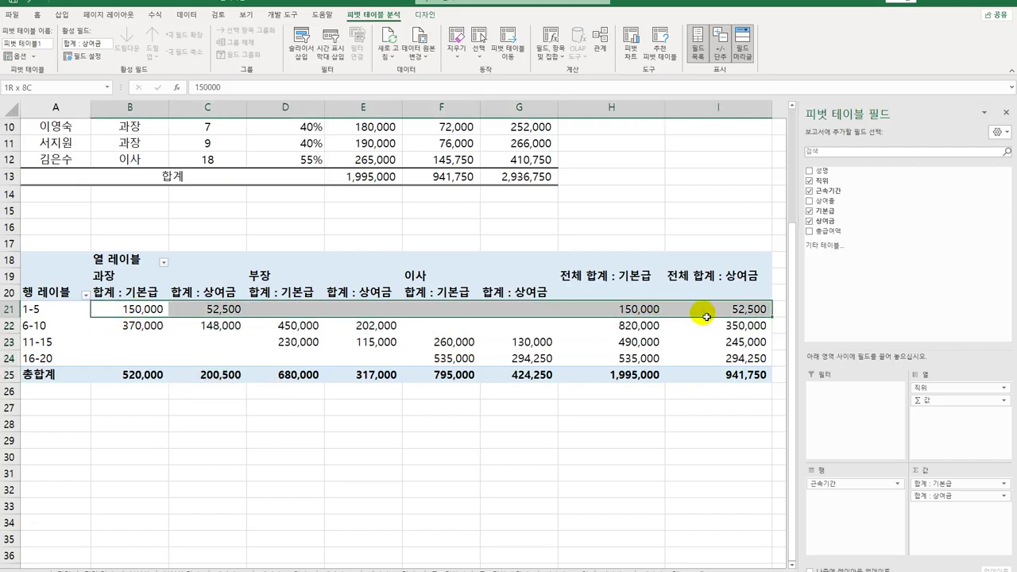
left_click(644, 312)
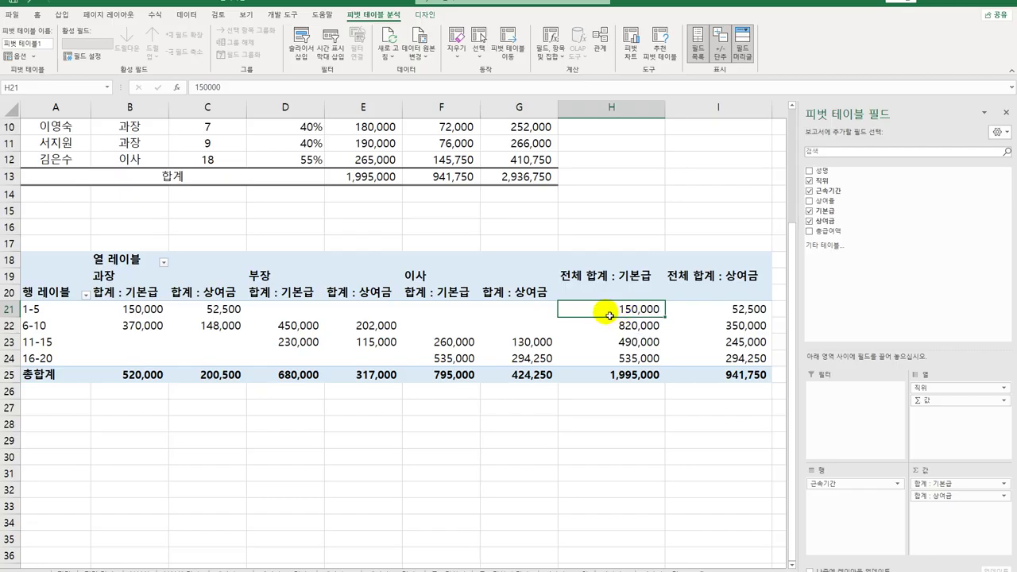
- Show the pivot table's grand totals for columns only with the 열의 총합계만 설정 option
left_click(424, 15)
left_click(35, 58)
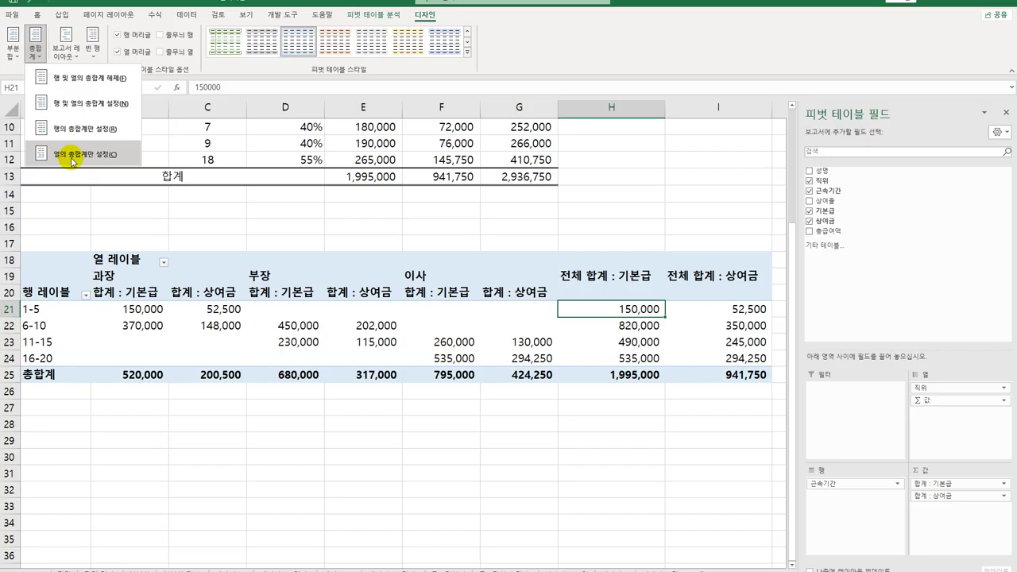
left_click(75, 159)
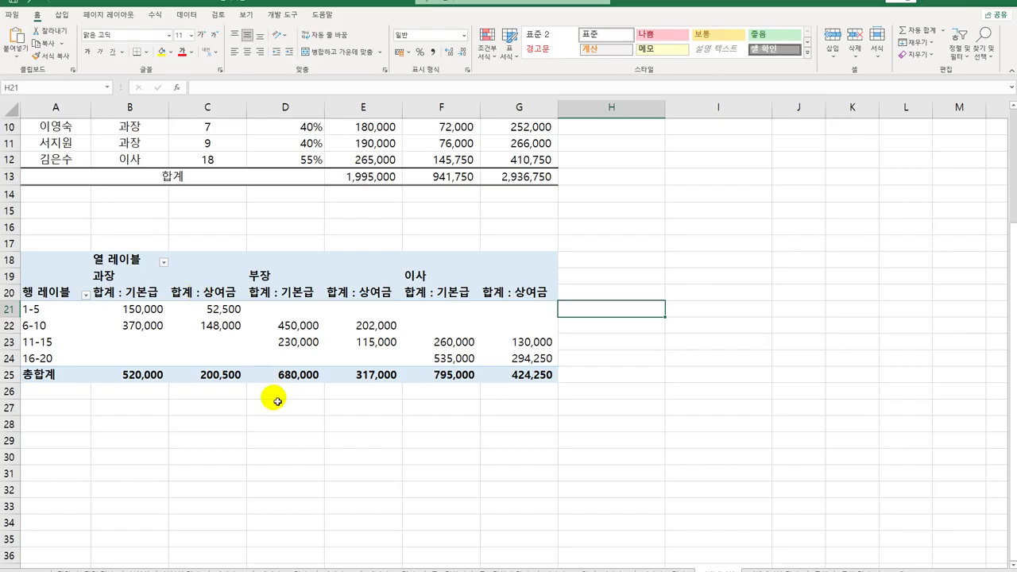
- Set the pivot table options to display * in empty cells (빈 셀 표시)
left_click(230, 344)
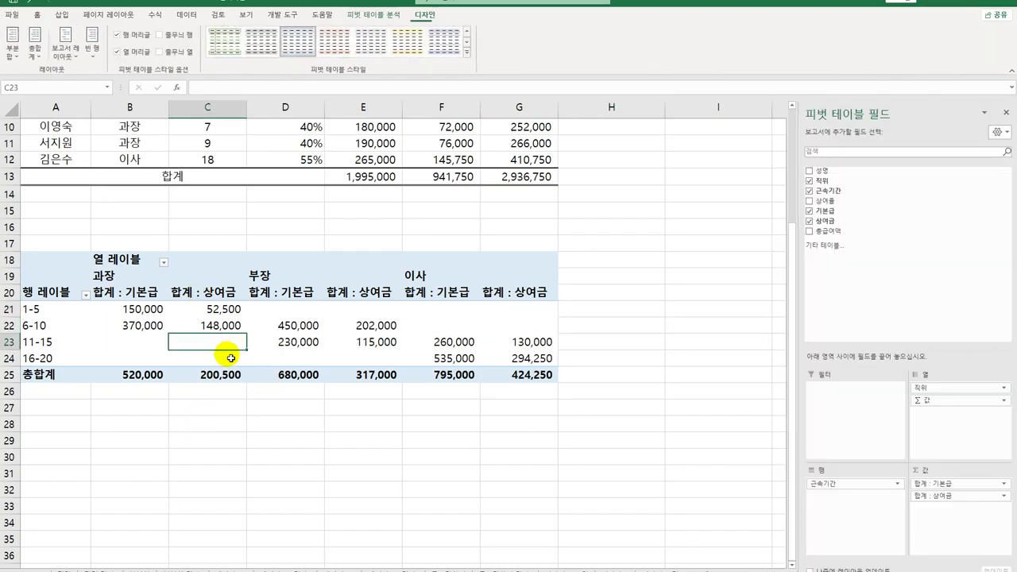
left_click(161, 345)
left_click(155, 357)
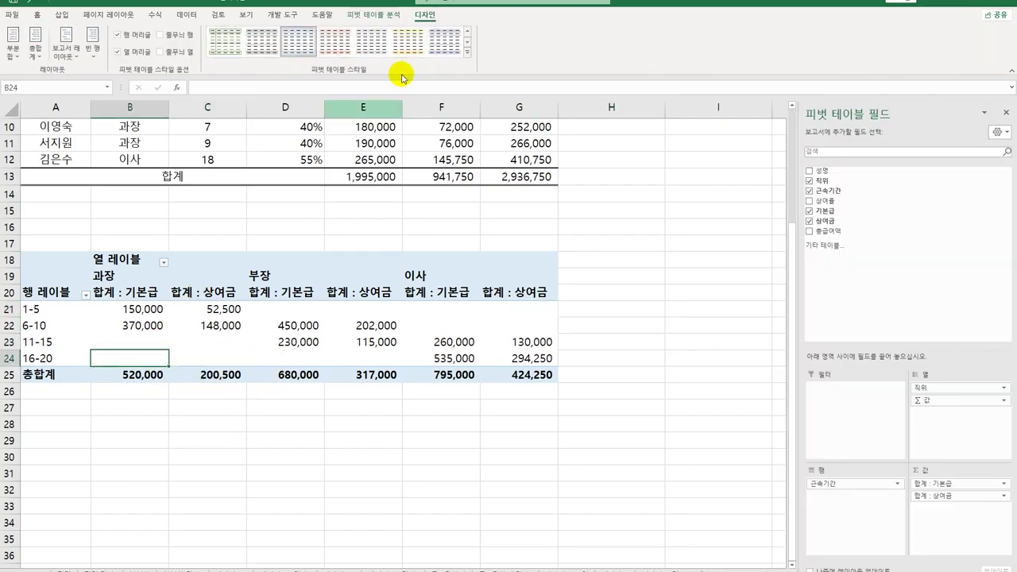
left_click(366, 18)
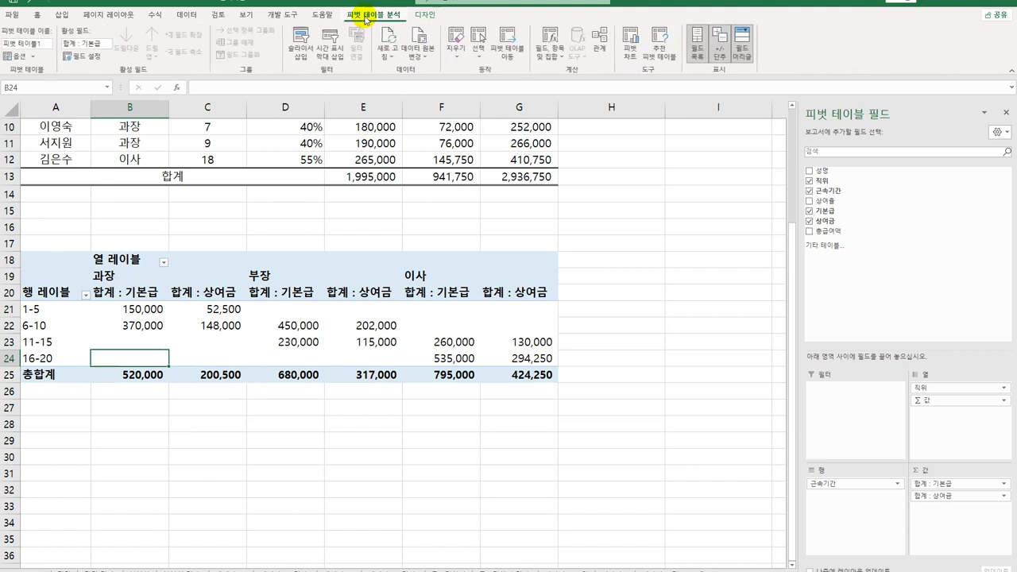
left_click(17, 56)
left_click(545, 270)
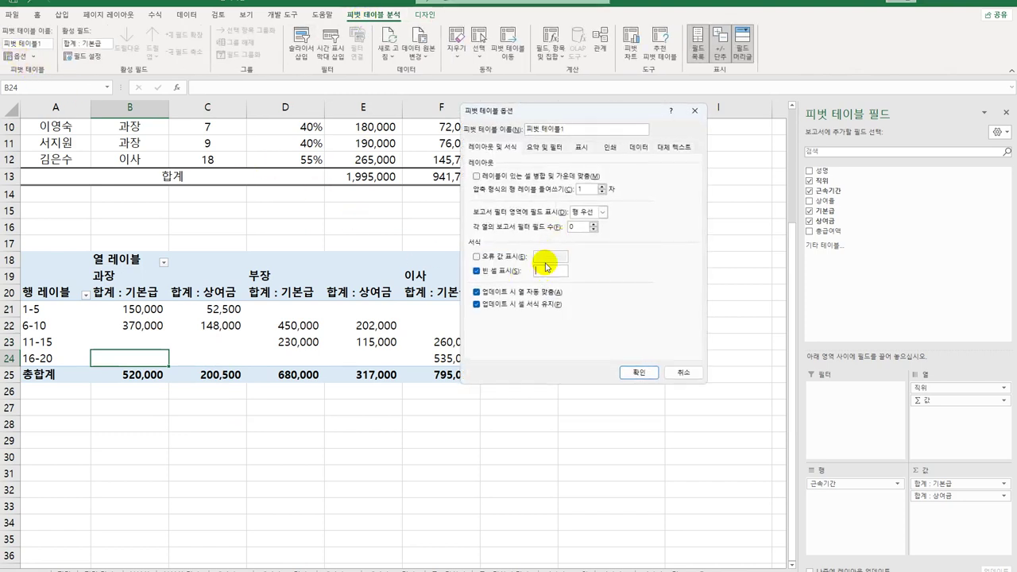
type("-")
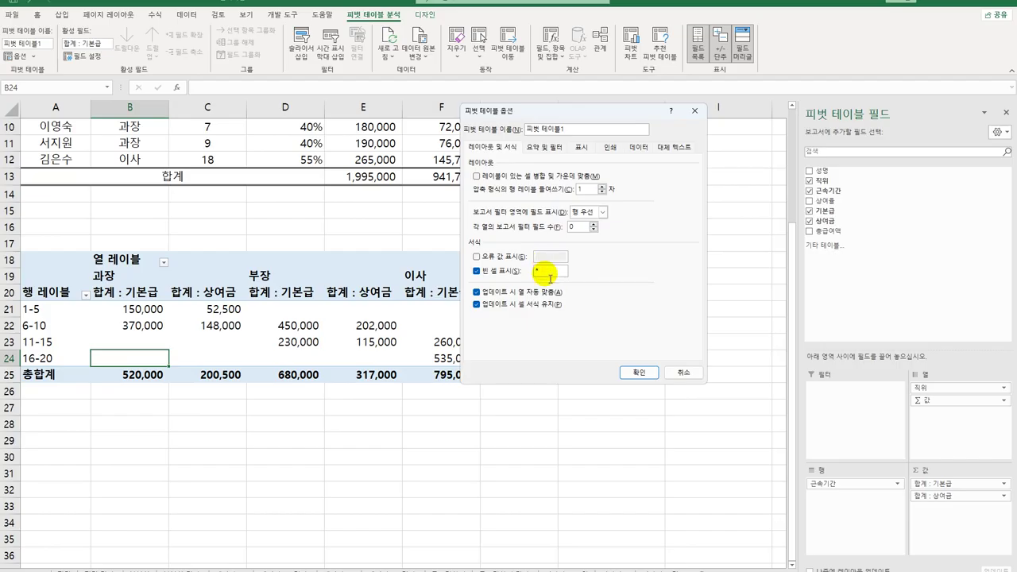
left_click(640, 372)
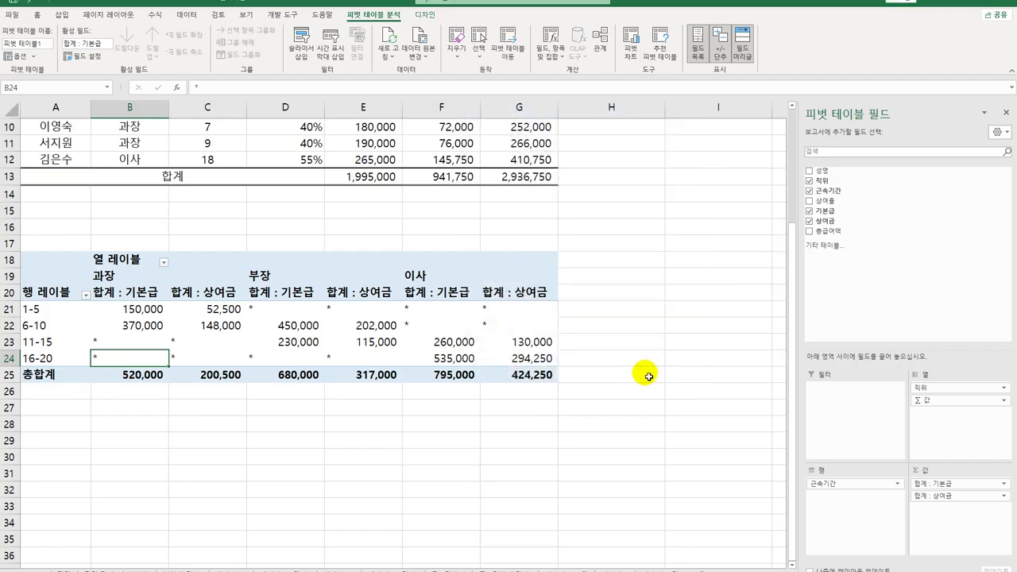
- Change the pivot table's report layout to outline form (개요 형식으로 표시)
left_click(424, 15)
left_click(69, 58)
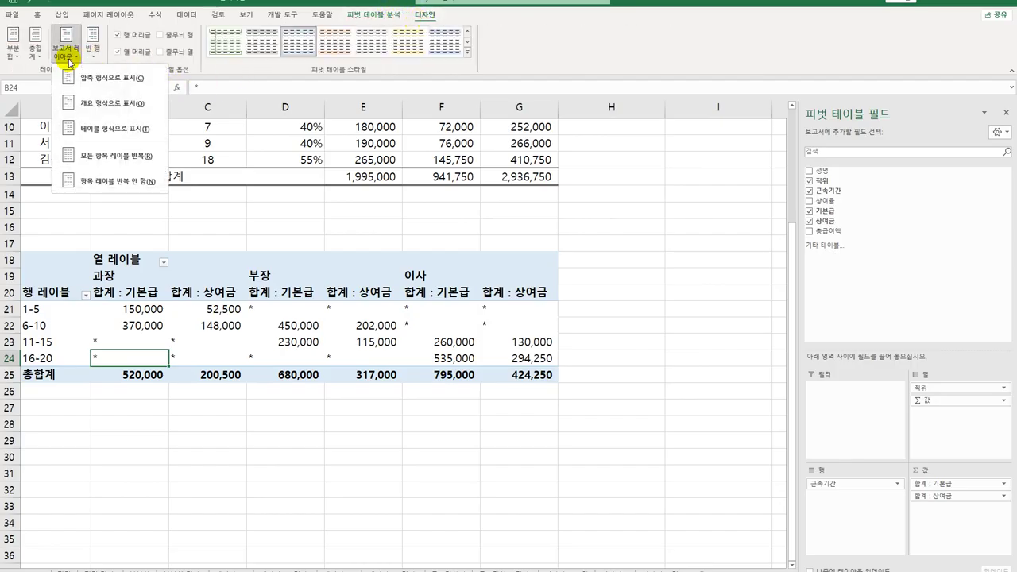
left_click(90, 106)
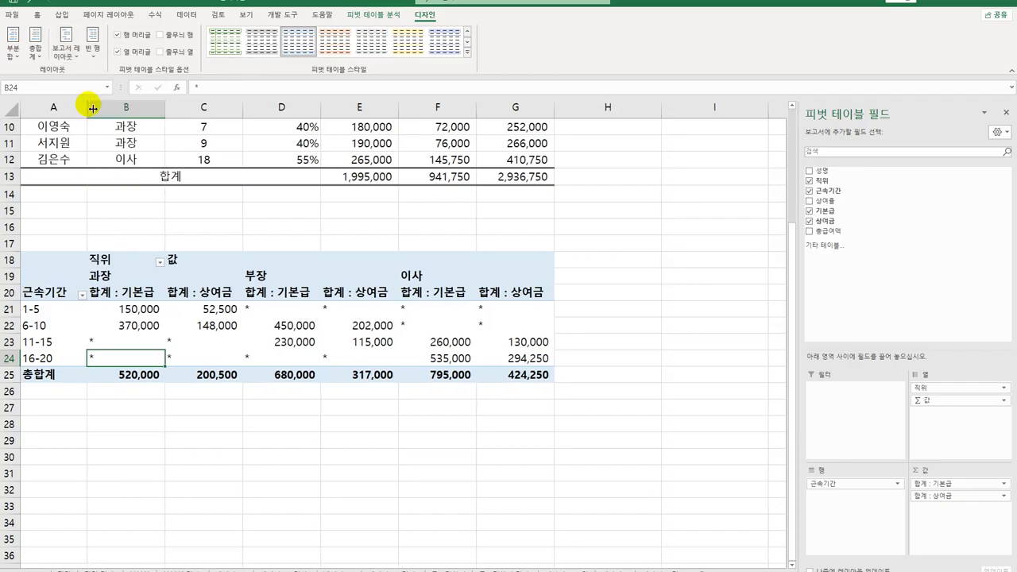
left_click(132, 265)
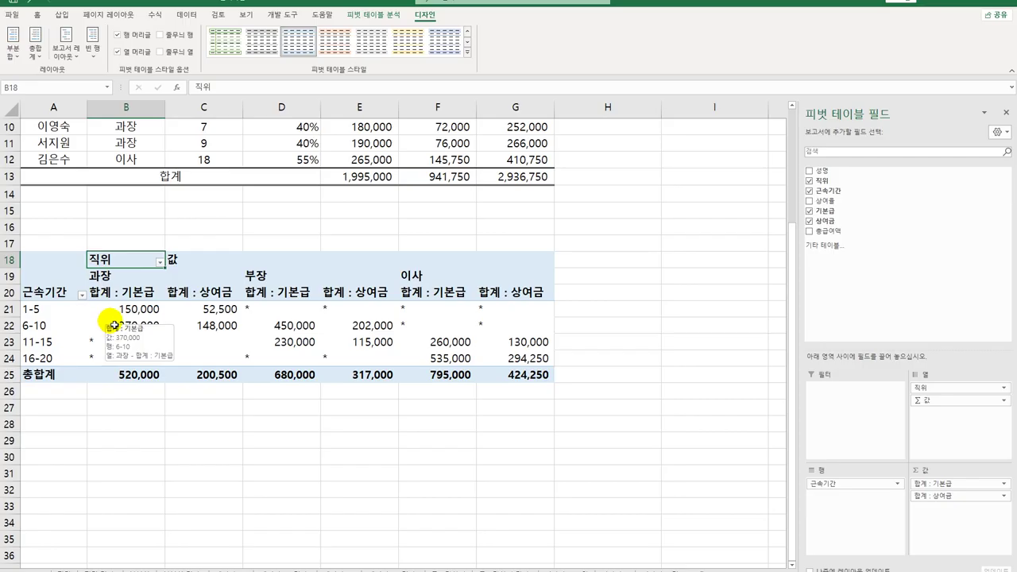
left_click(614, 405)
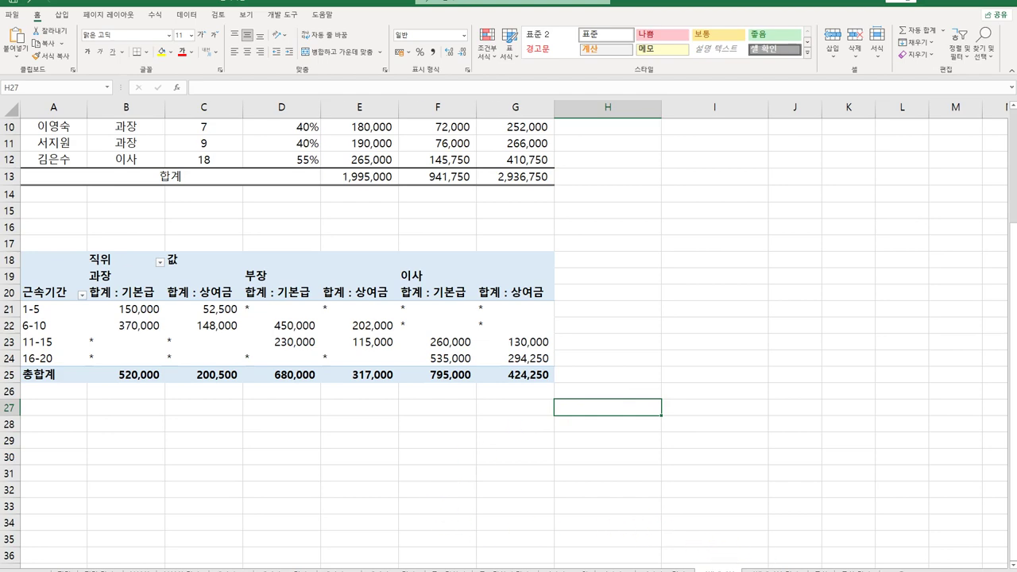
- Compare the finished pivot table with the one on the following worksheet by switching between the two sheets
left_click(761, 566)
scroll(742, 527, "down", 3)
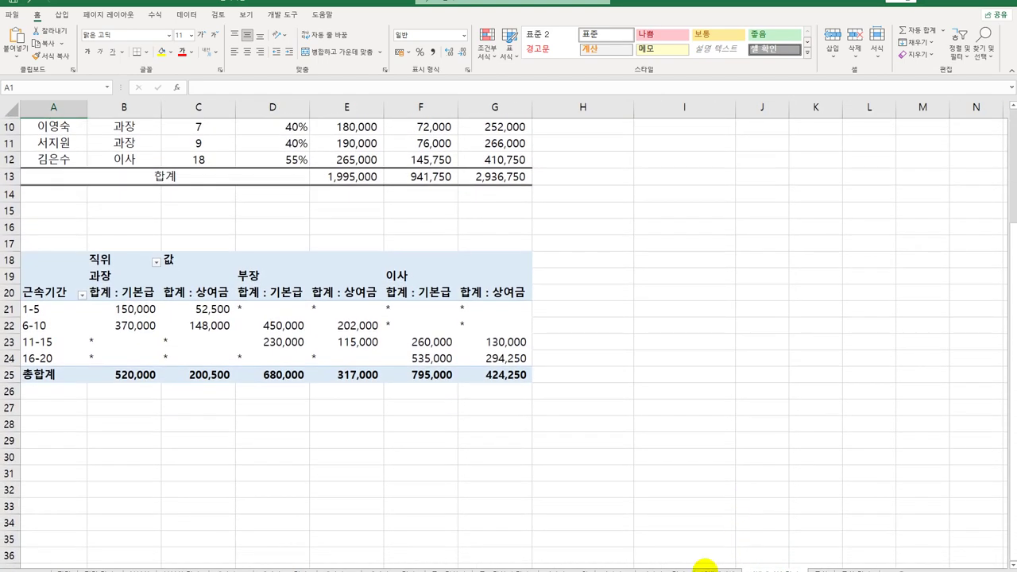
left_click(708, 565)
left_click(708, 564)
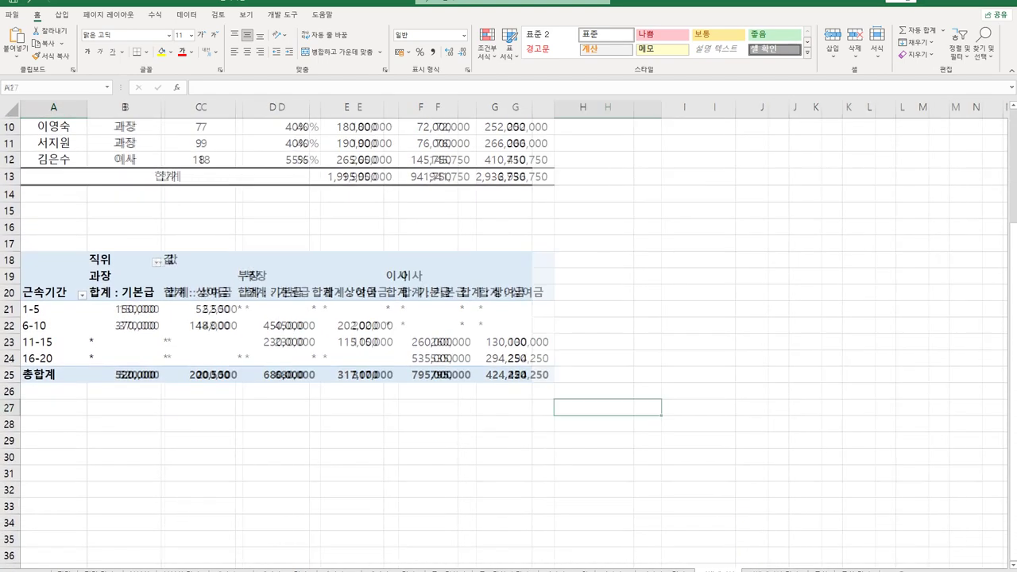
key("ctrl+Page_Down")
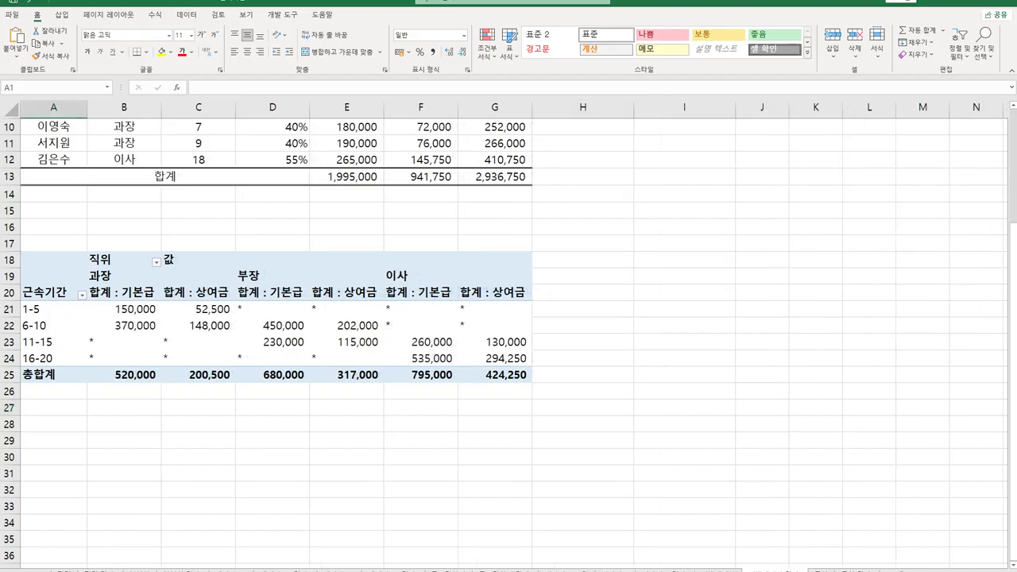